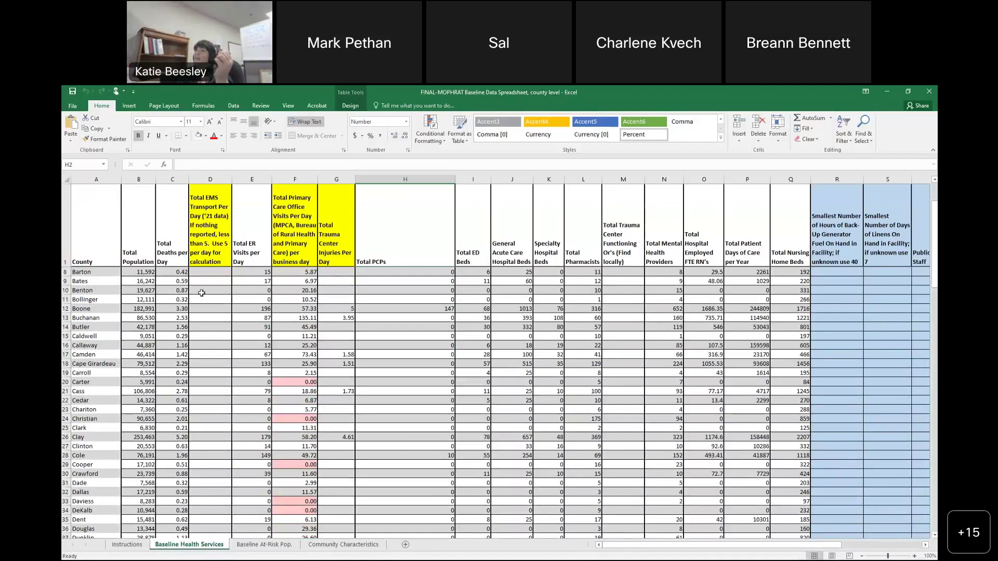
Examine the county rows beneath the header and source rows on the Baseline Health Services sheet
scroll(193, 293, "up", 2)
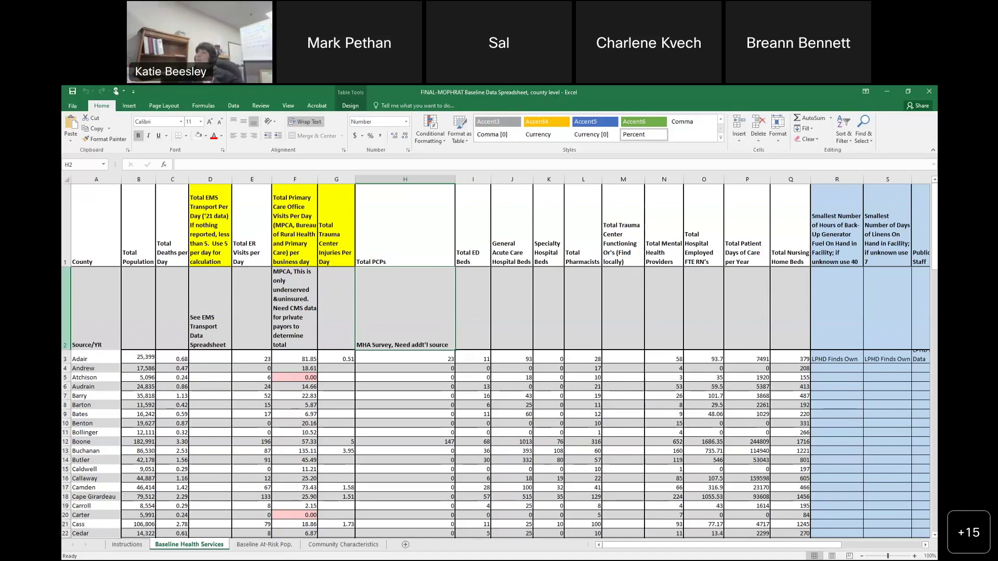
scroll(174, 320, "down", 3)
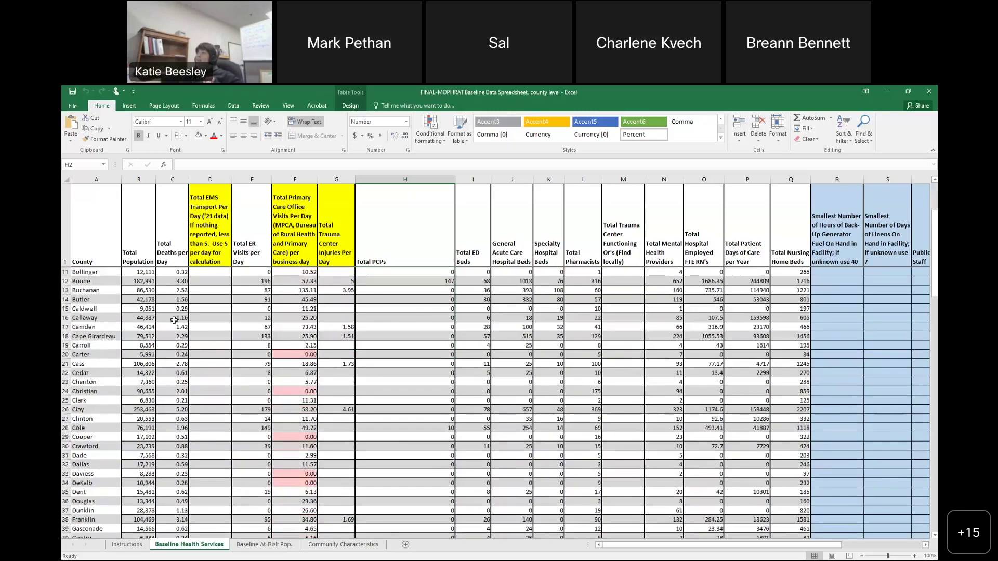
scroll(170, 364, "down", 1)
scroll(169, 378, "down", 20)
scroll(182, 404, "up", 20)
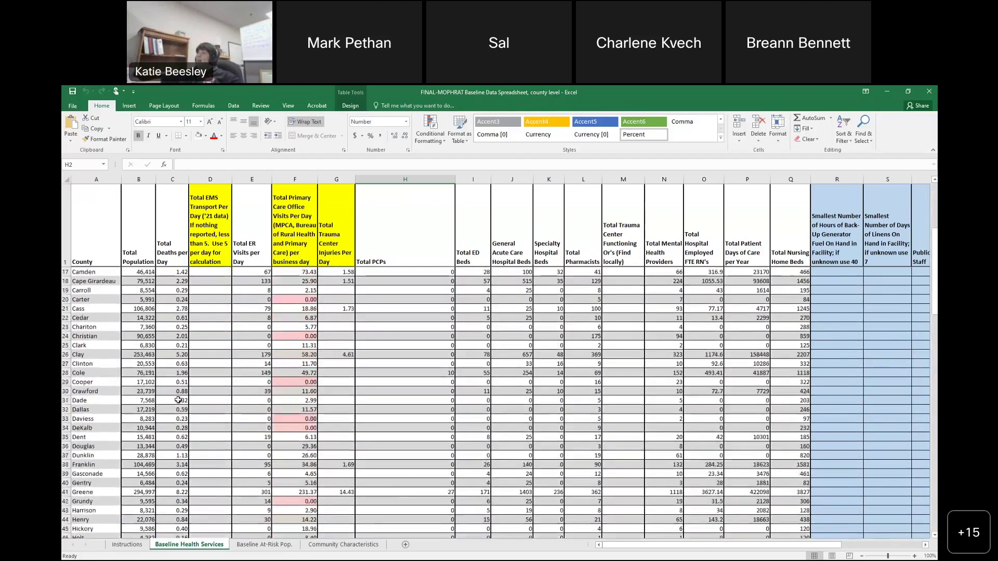
scroll(178, 400, "up", 5)
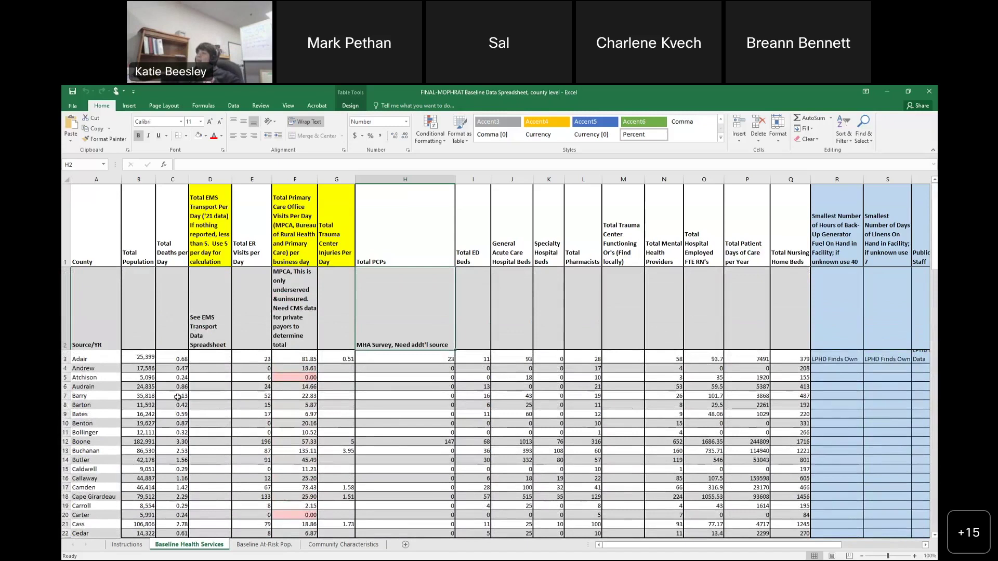
Review the population, deaths, primary care visits, EMS transport and ER visits columns of the Baseline Health Services sheet
left_click(139, 250)
left_click(137, 178)
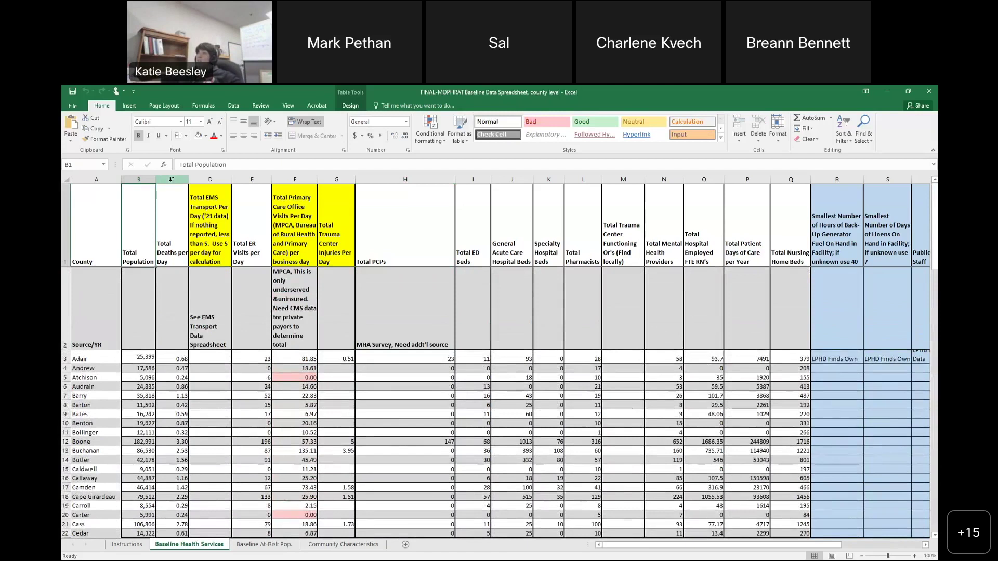
left_click(171, 179)
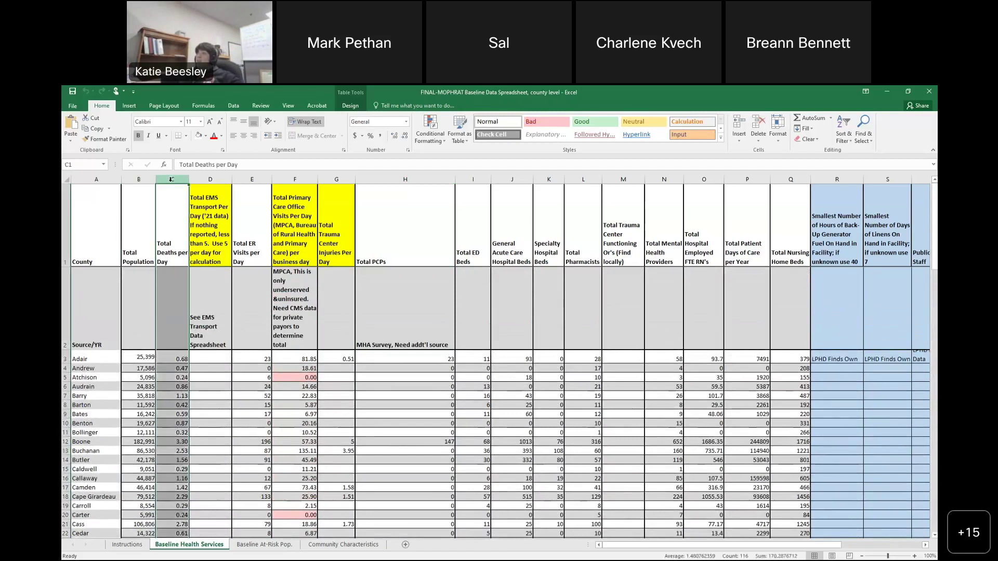
left_click(299, 181)
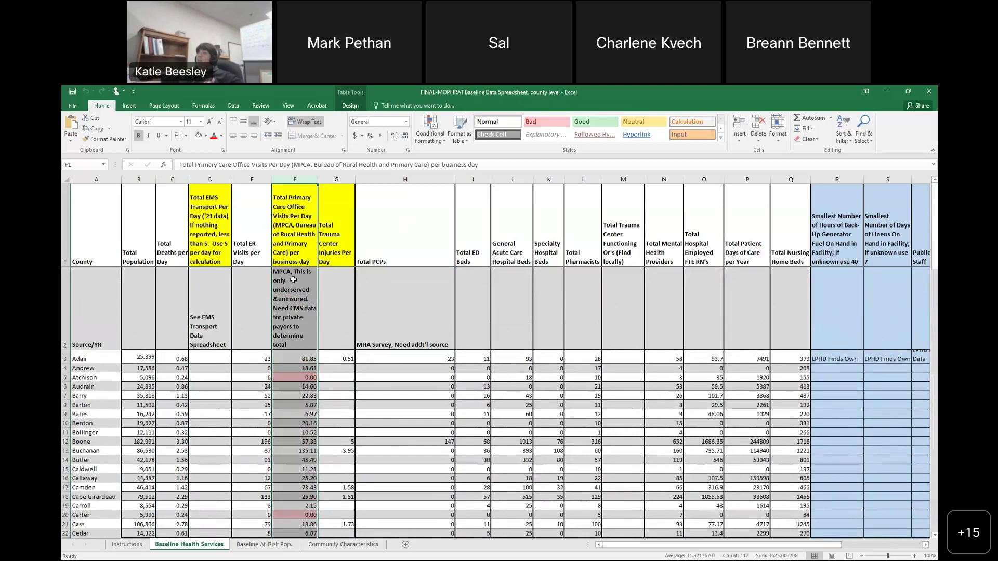
left_click(216, 229)
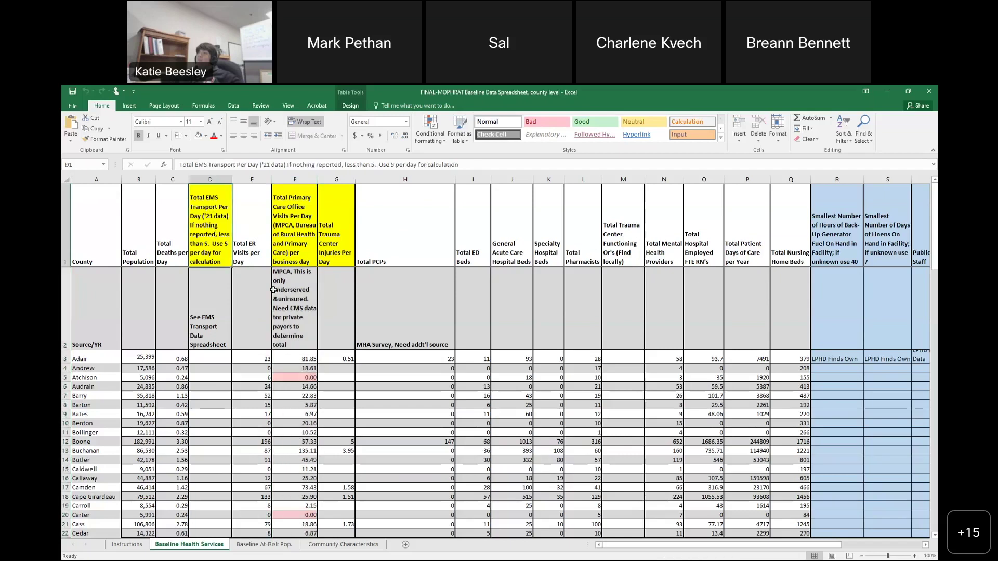
left_click(252, 242)
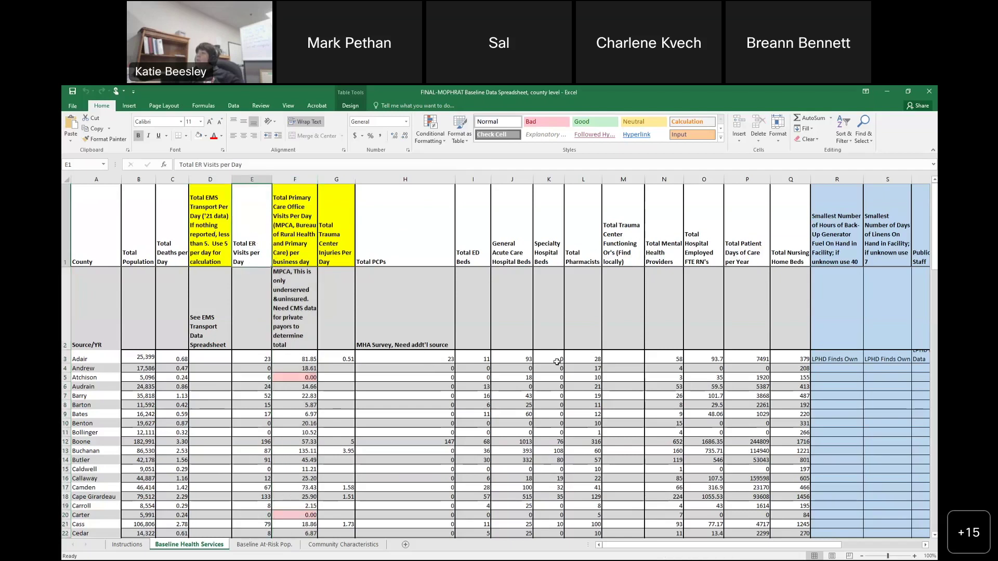
Review the hospital bed column and the blue local-data columns, from back-up generator fuel hours to health communications hours
left_click(518, 249)
left_click_drag(652, 550, 731, 545)
left_click(588, 237)
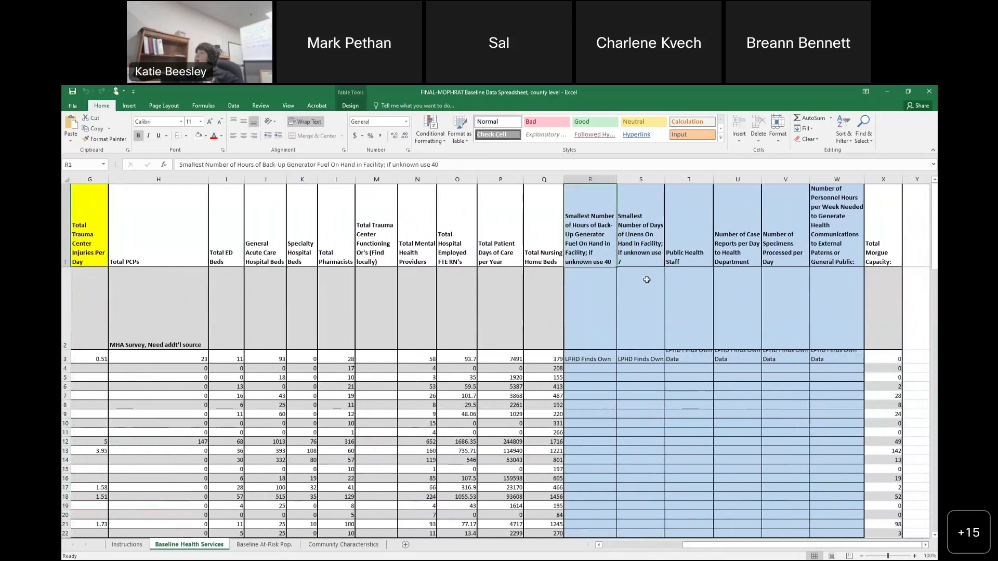
left_click(840, 225)
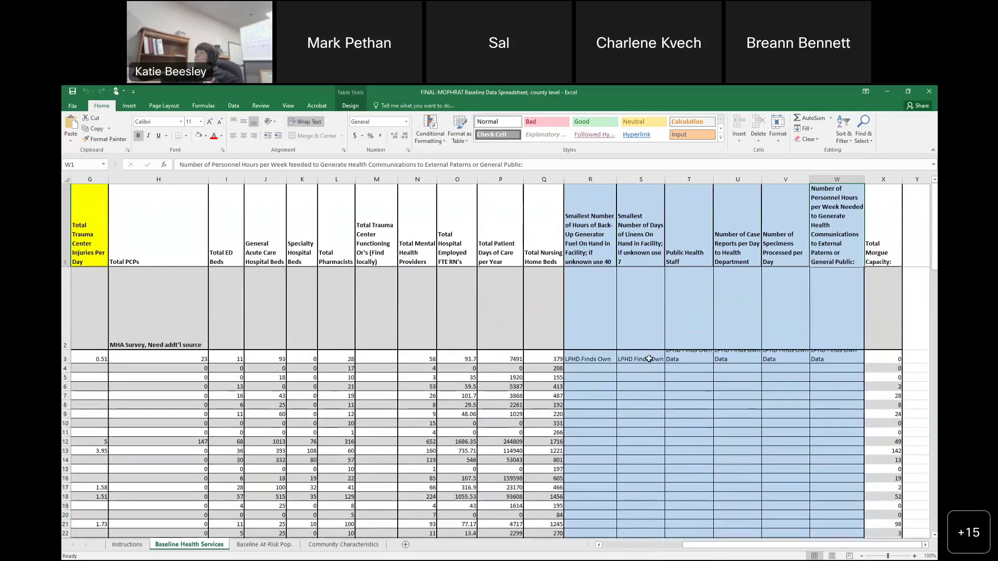
left_click_drag(725, 544, 631, 549)
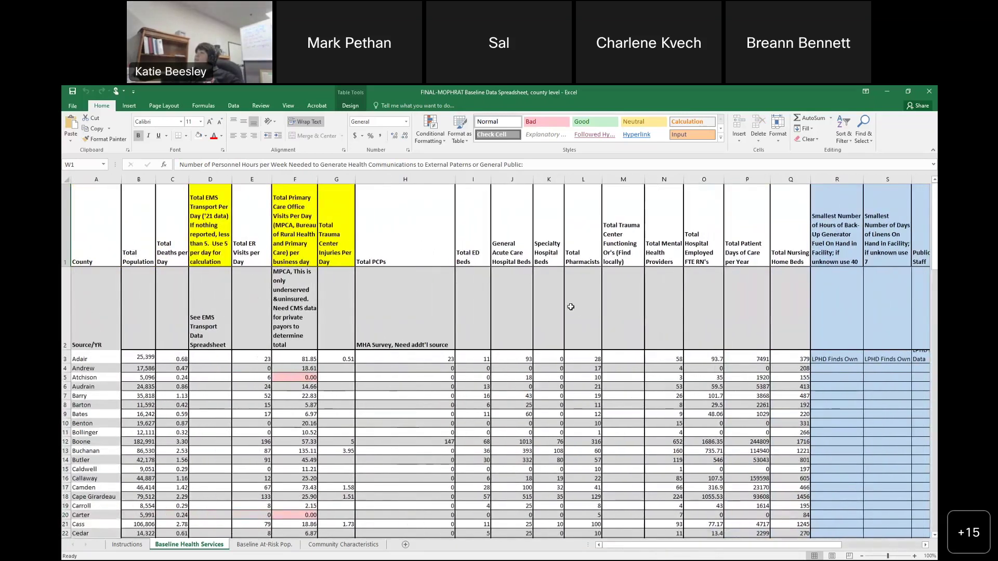
Check the Source/YR row cells for ER visits, hospital beds and trauma center functioning ORs
left_click(242, 323)
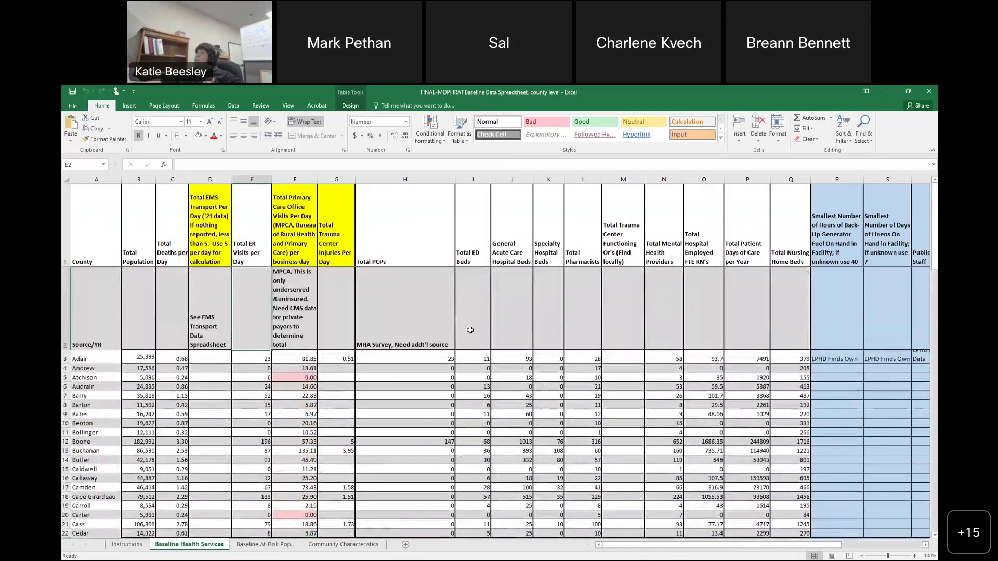
left_click(538, 318)
left_click(627, 330)
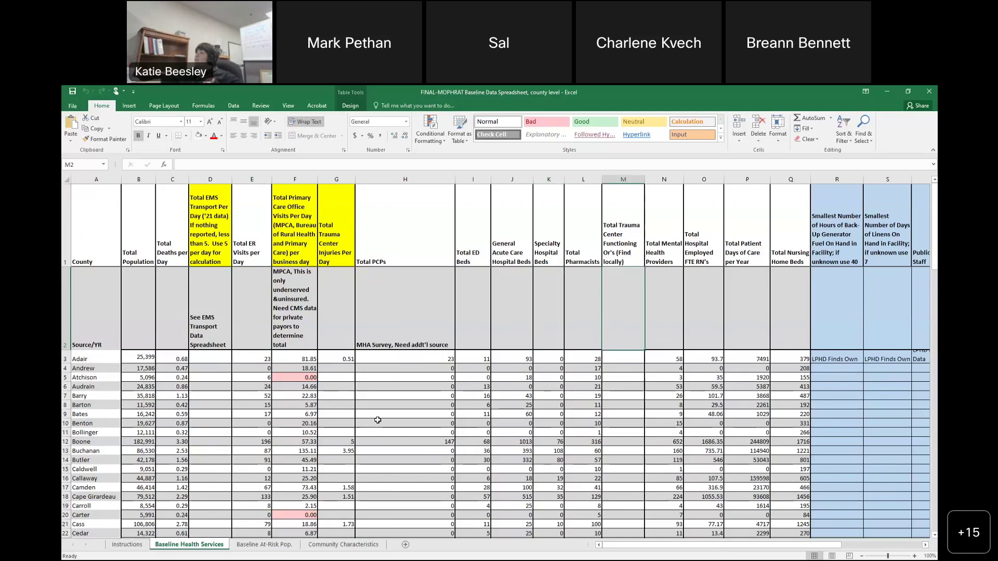
Look through the county rows down to Wright, and select Barton's trauma center injuries cell
scroll(356, 409, "down", 3)
scroll(357, 409, "down", 1)
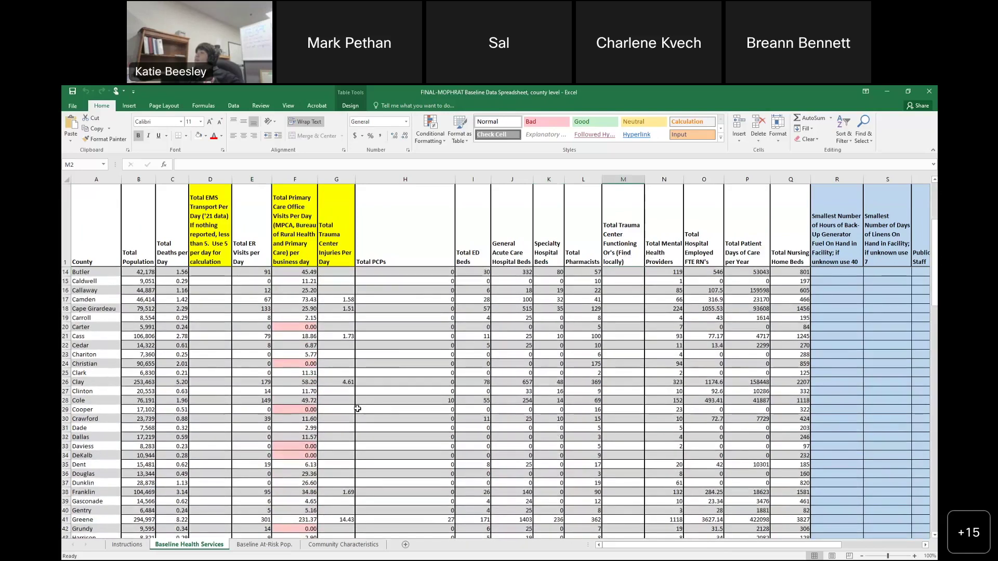
scroll(347, 440, "up", 4)
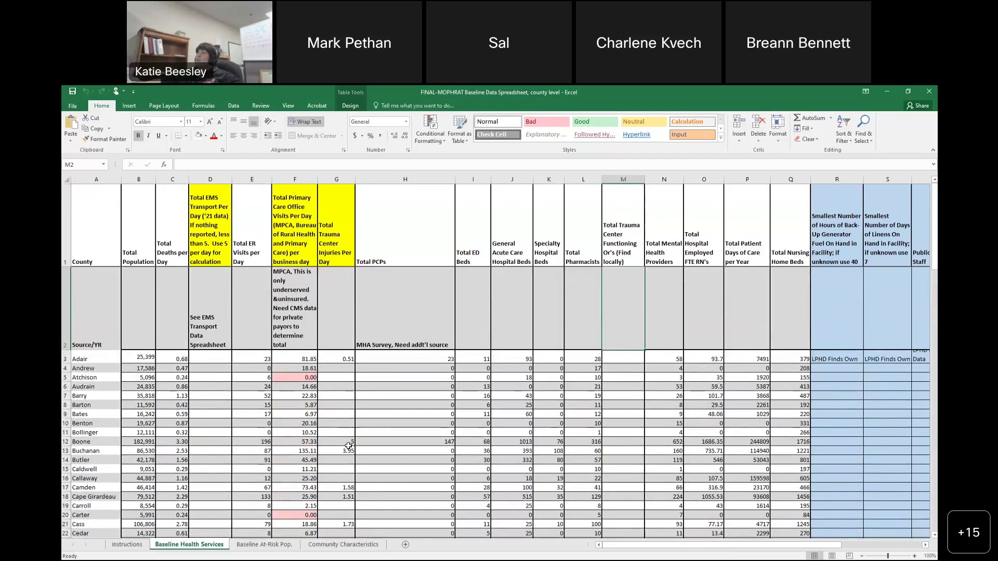
scroll(345, 445, "down", 18)
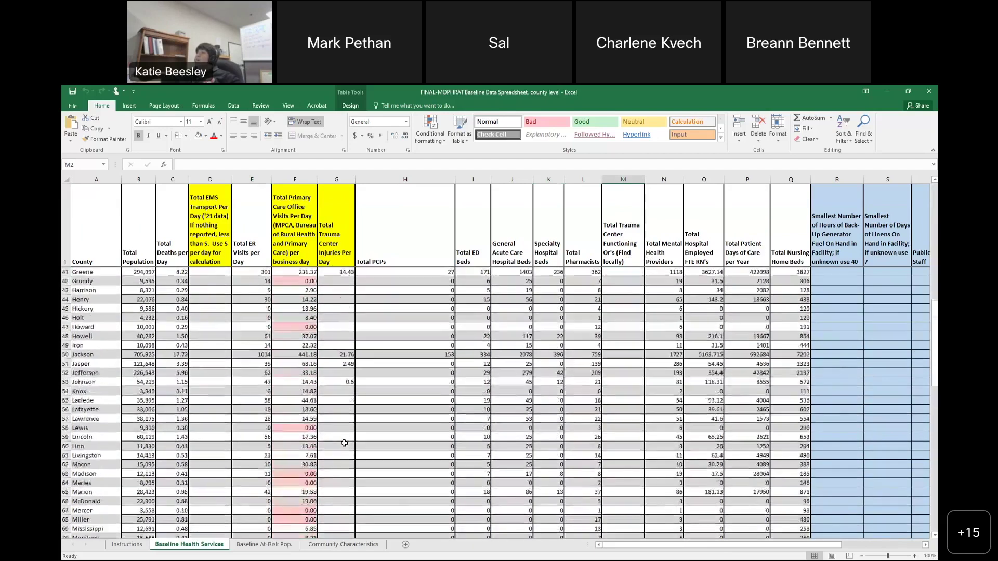
scroll(344, 443, "down", 2)
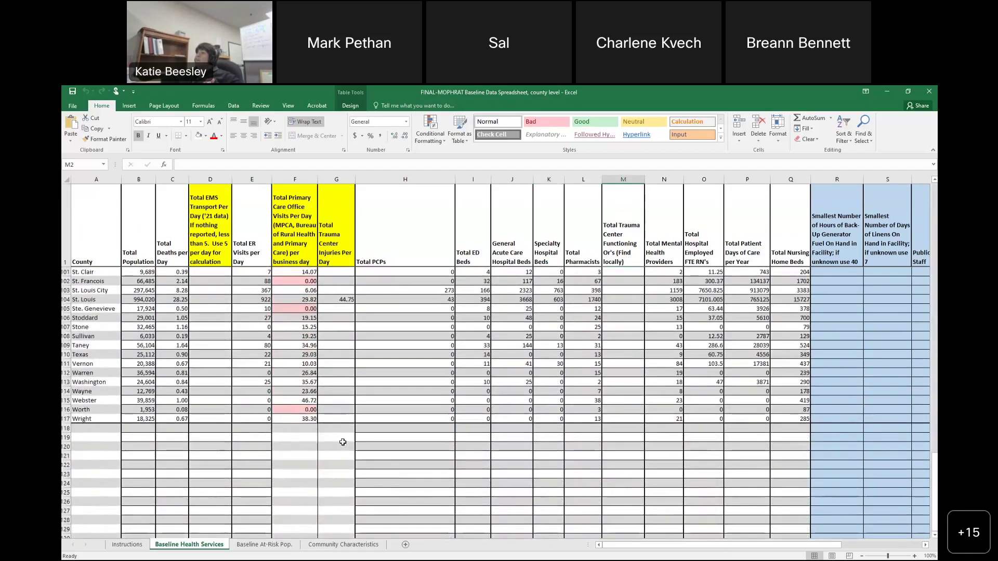
scroll(342, 443, "up", 18)
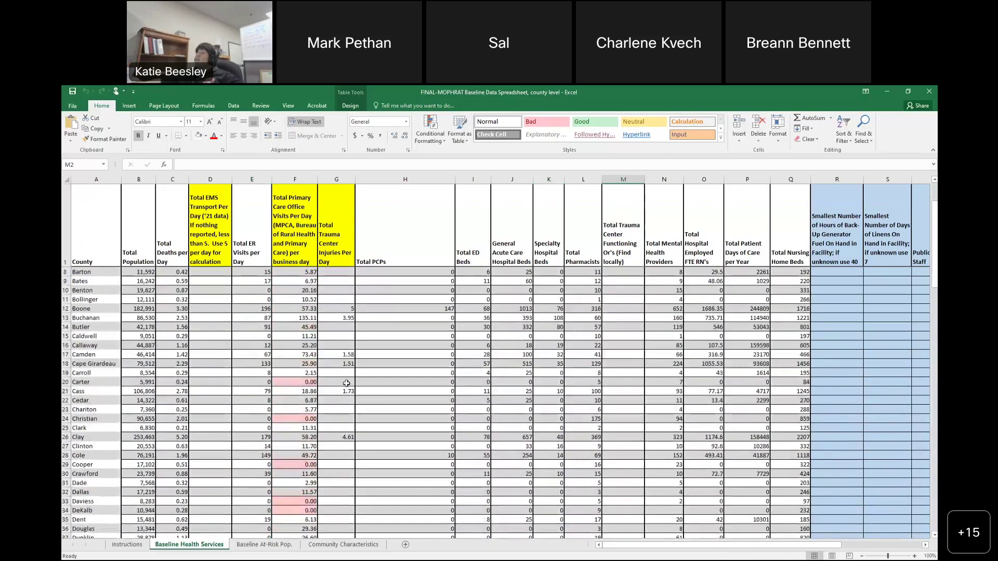
left_click(346, 271)
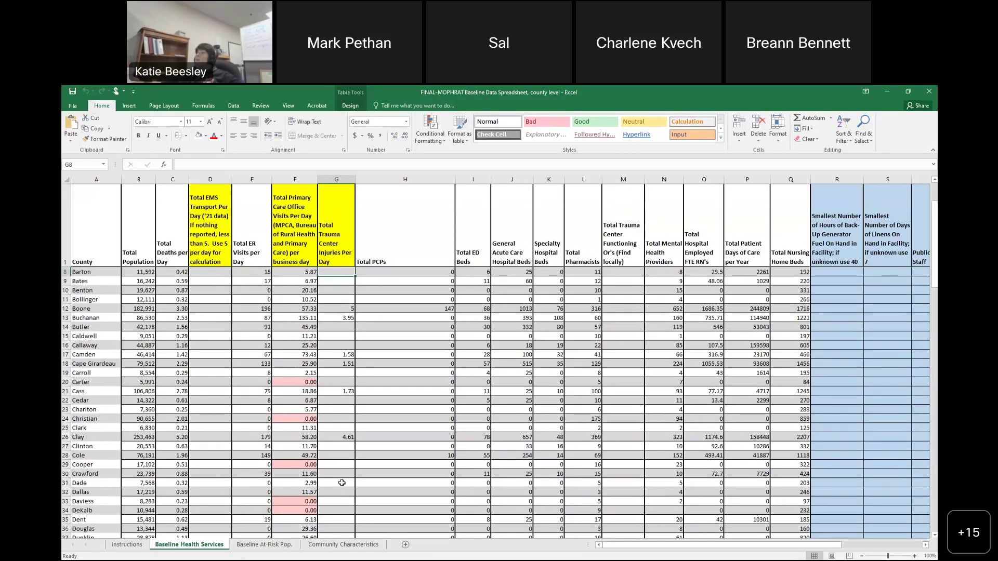
Open the Baseline At-Risk Pop. sheet and review its hearing disability, vision disability and age 65 and older headers
left_click(264, 544)
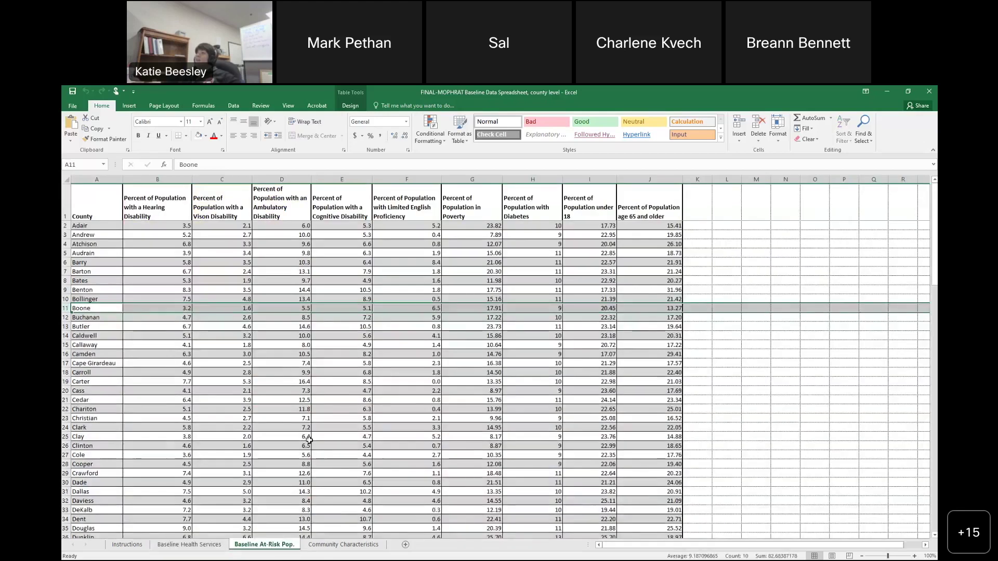
left_click(149, 205)
left_click(243, 206)
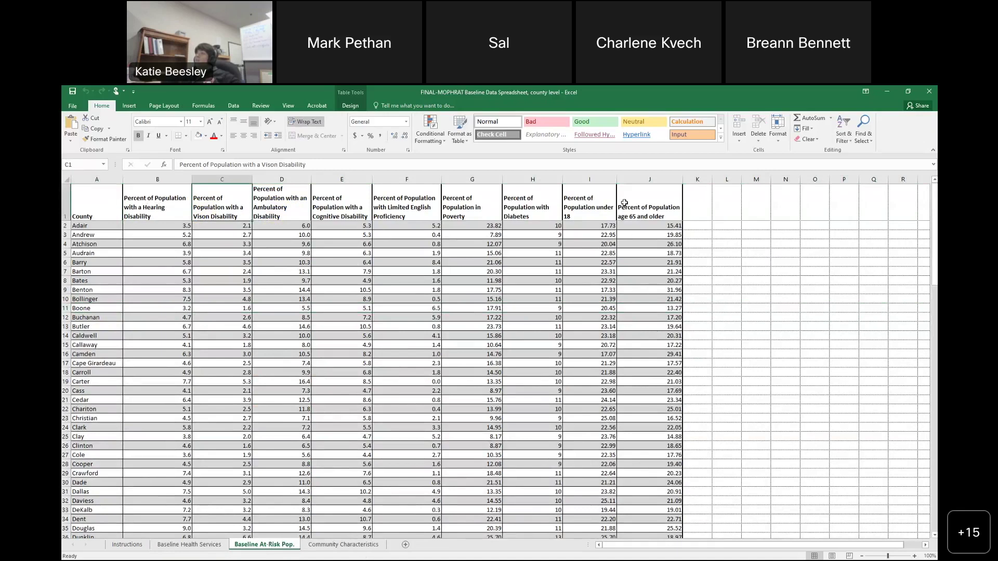
left_click(651, 202)
Open the Community Characteristics sheet and review the Largest Hospital header and the second largest hospital's total beds source
left_click(346, 544)
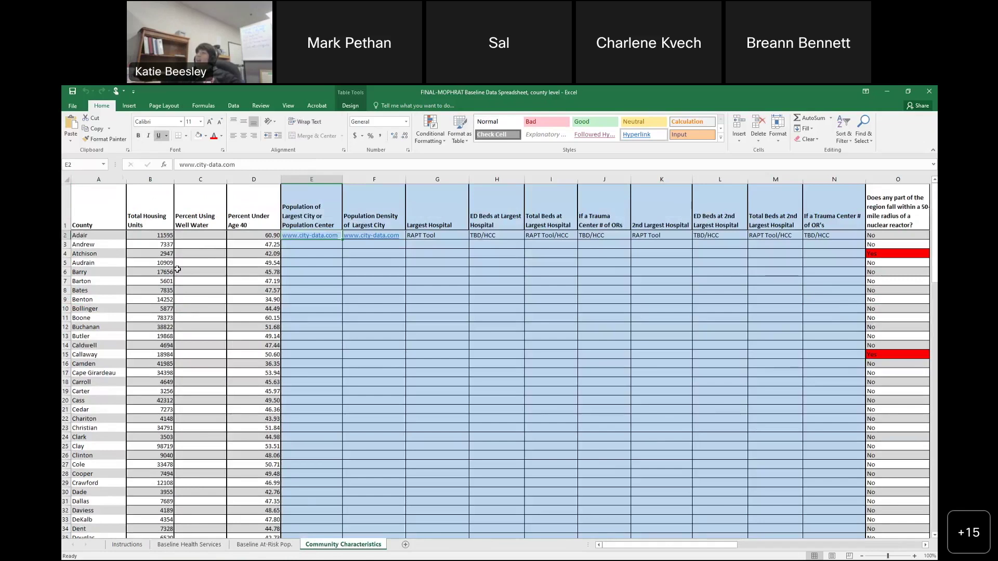
left_click(447, 202)
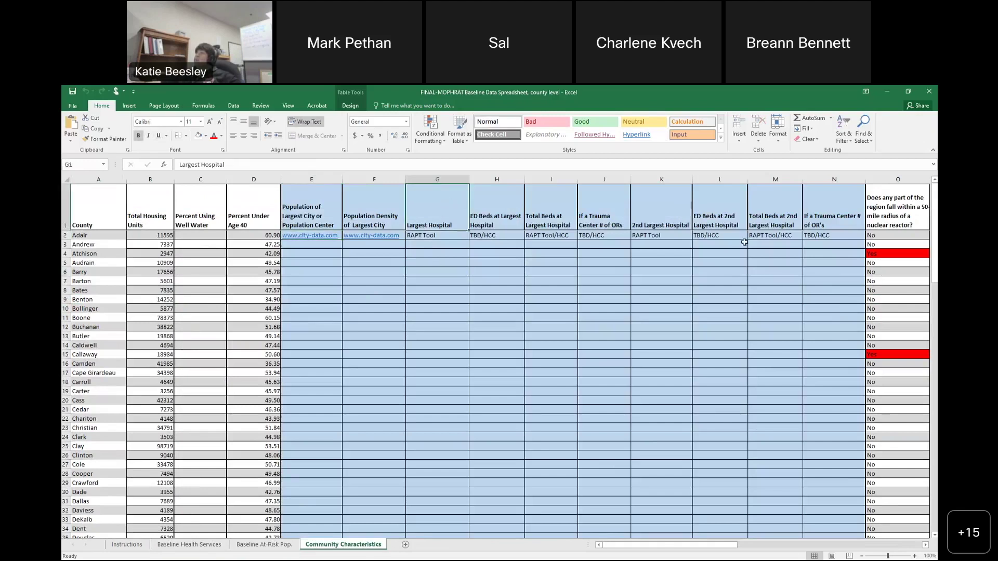
left_click(762, 237)
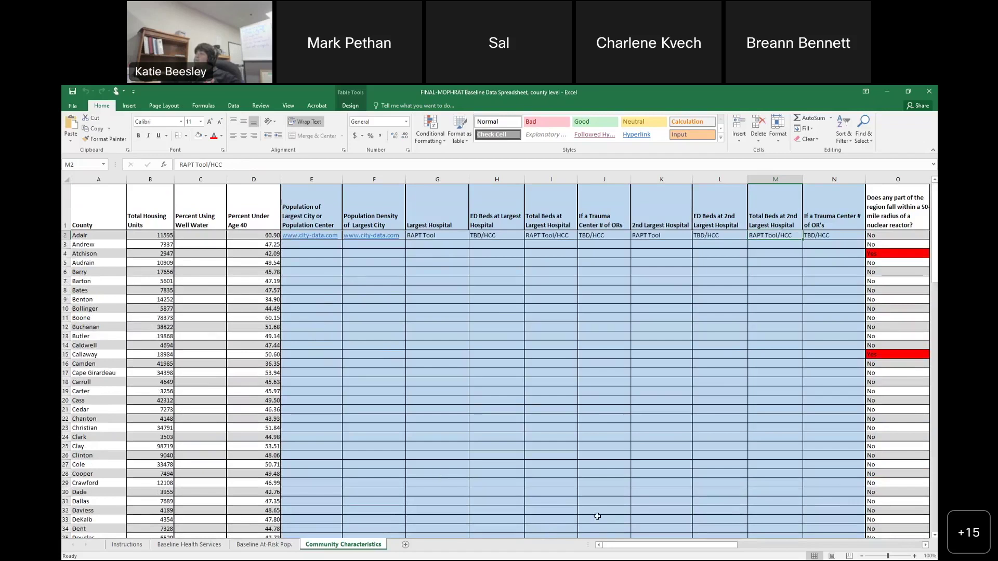
left_click_drag(649, 549, 613, 543)
Review the Percent Under Age 40 and Total Housing Units headers on the Community Characteristics sheet
key("alt+Tab")
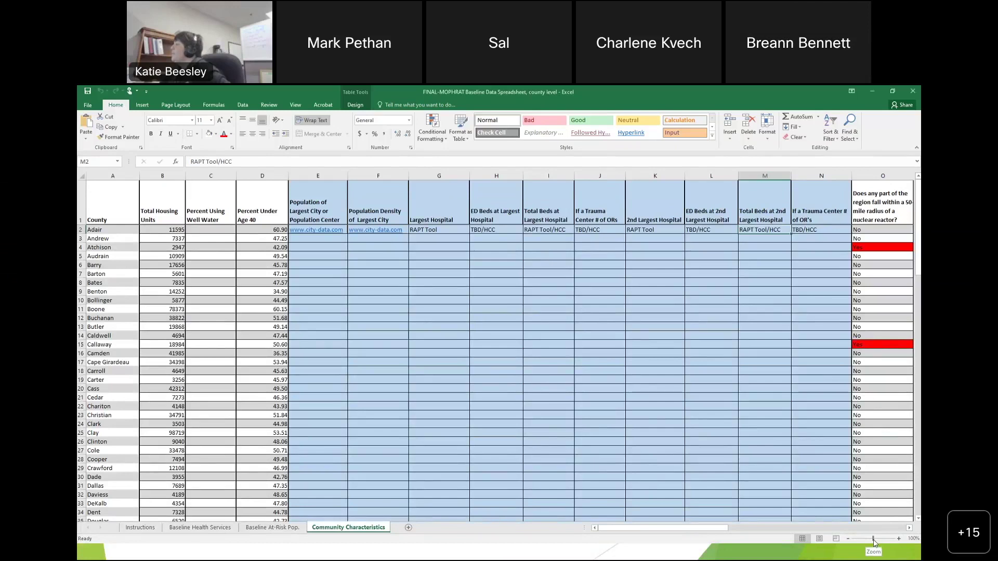
left_click_drag(873, 541, 878, 539)
left_click_drag(681, 528, 633, 527)
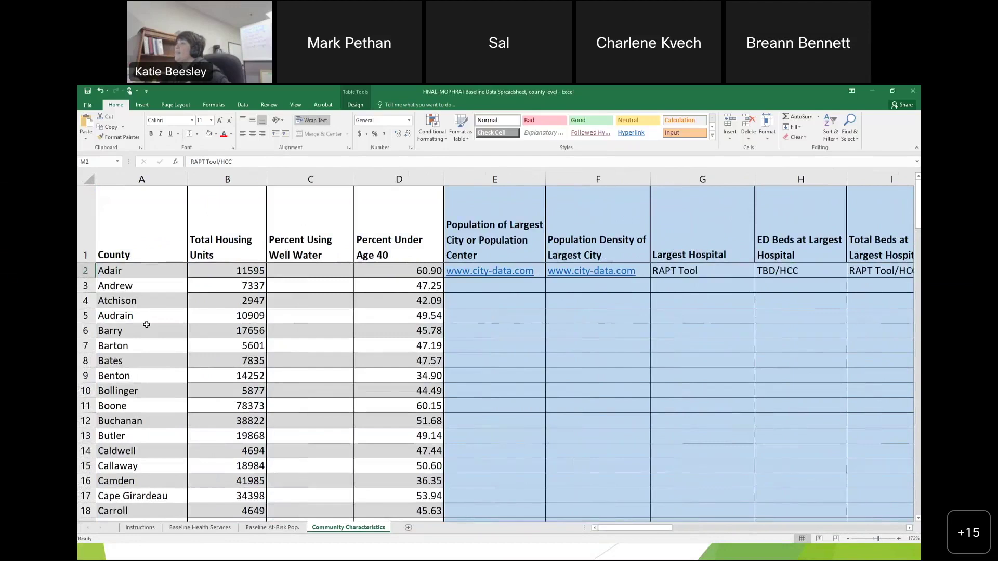
left_click(383, 241)
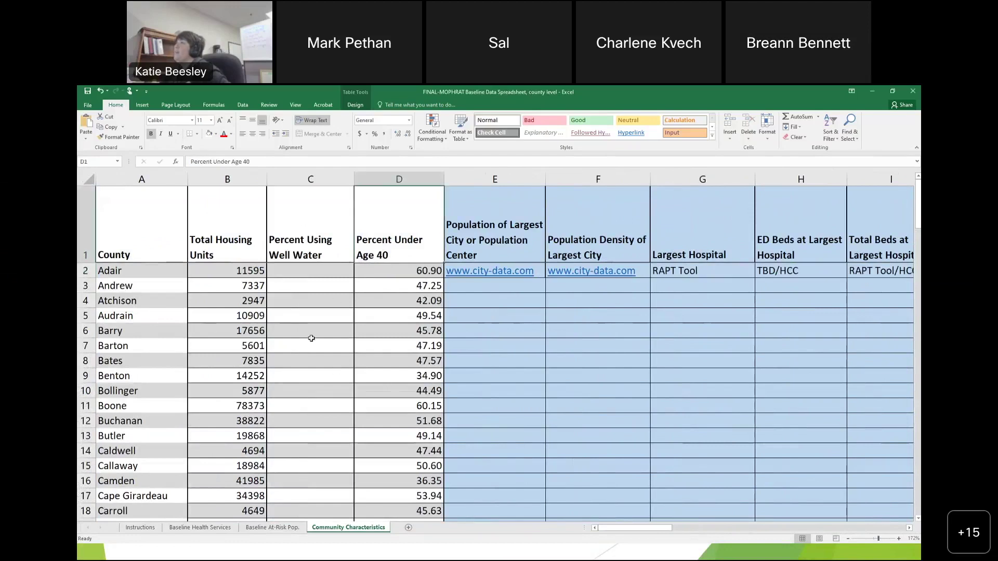
left_click(214, 254)
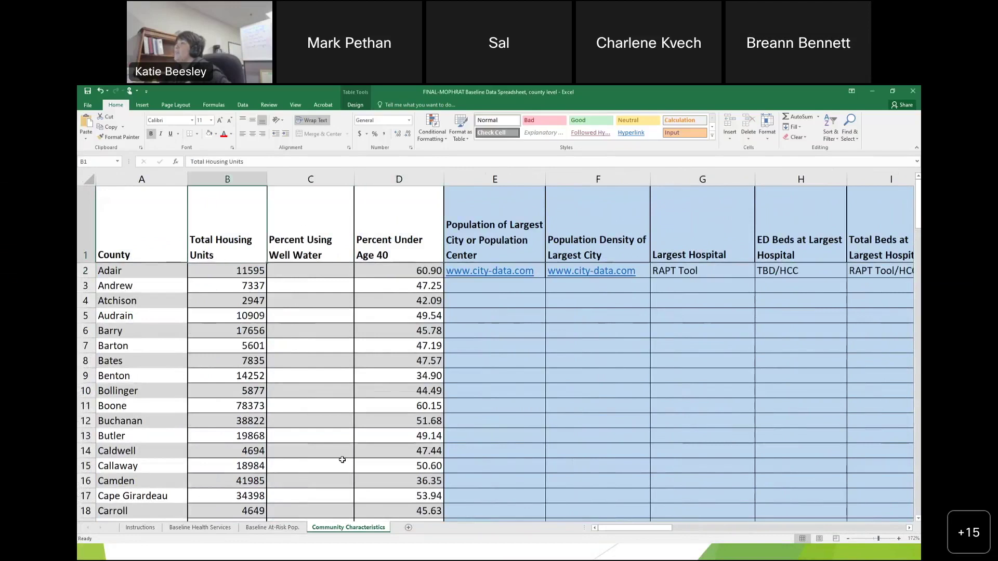
Return to the Baseline At-Risk Pop. sheet and review the ambulatory, vision and hearing disability headers
left_click(258, 529)
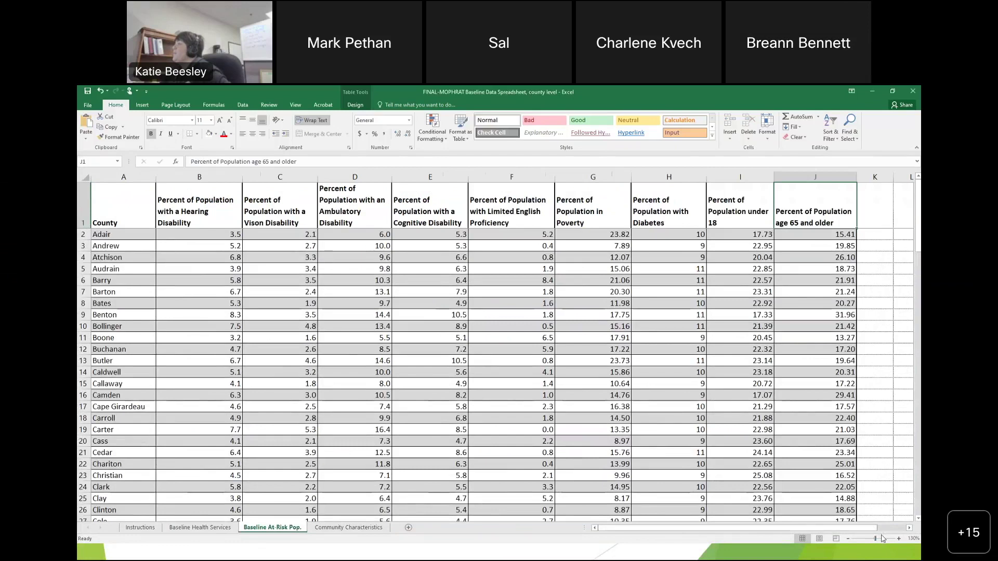
left_click(880, 541)
left_click_drag(756, 529, 753, 530)
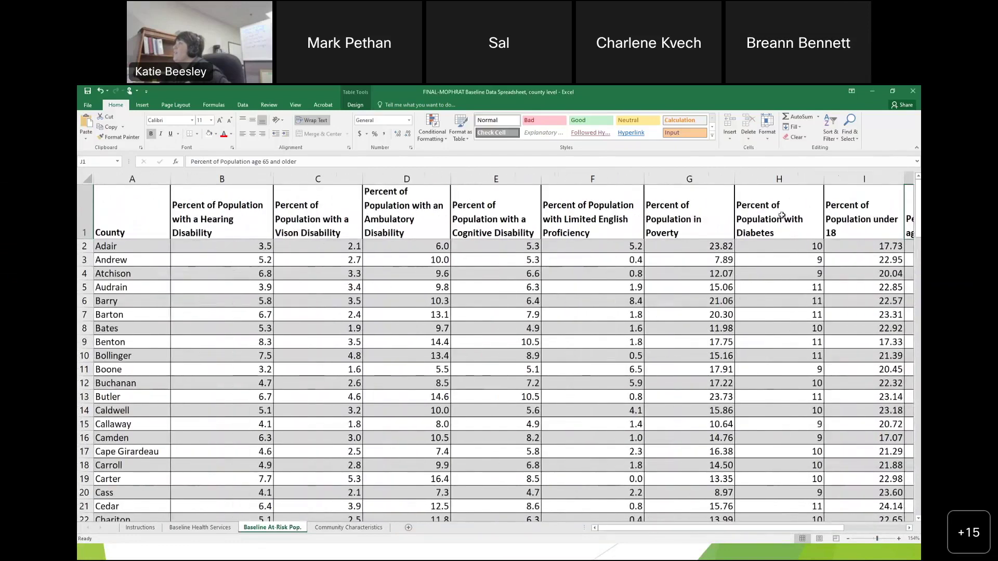
left_click(364, 213)
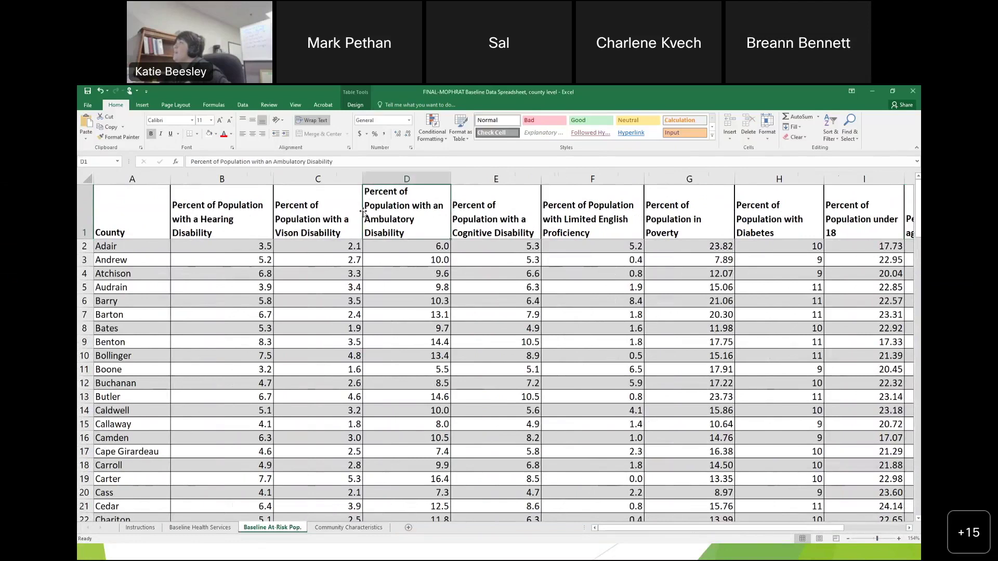
left_click(290, 216)
left_click(231, 222)
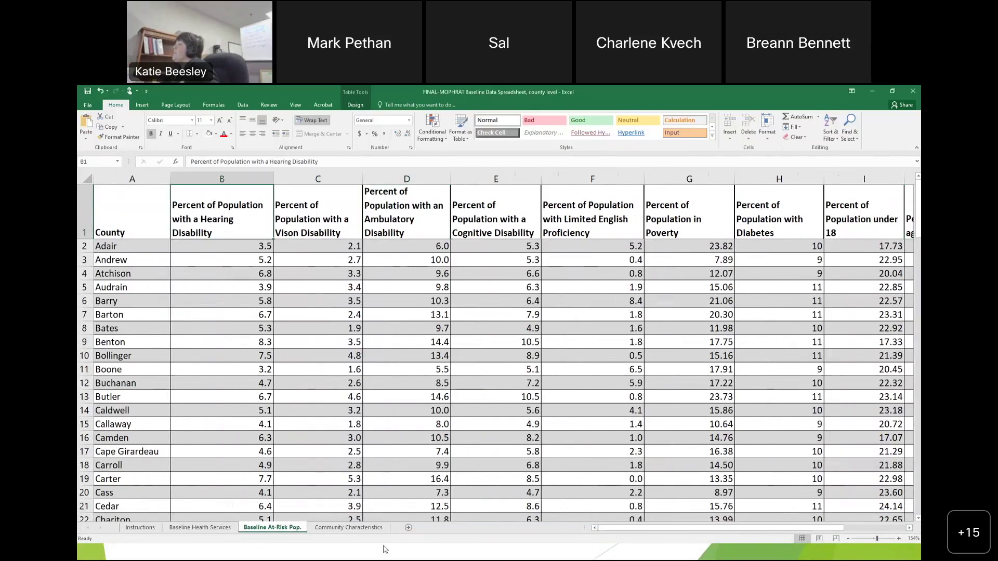
Return to the Baseline Health Services sheet and examine its header, source and county rows
left_click(200, 527)
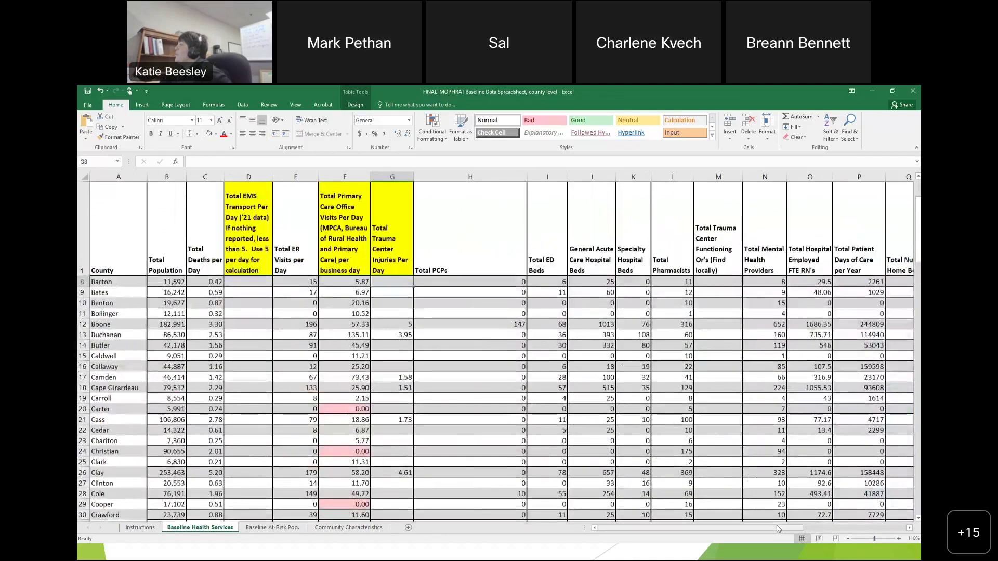
left_click(751, 528)
scroll(296, 410, "up", 2)
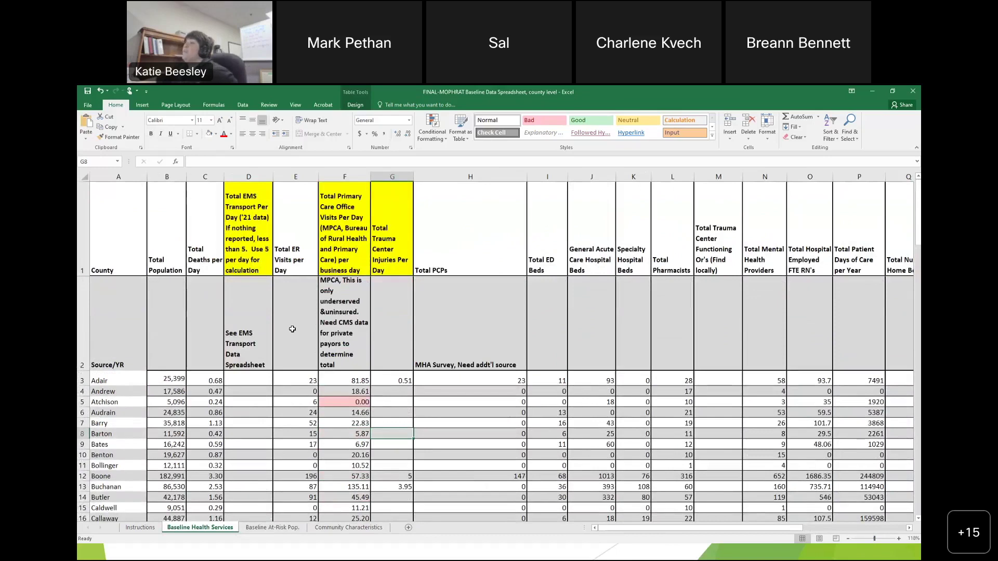
scroll(311, 296, "down", 5)
scroll(311, 296, "up", 5)
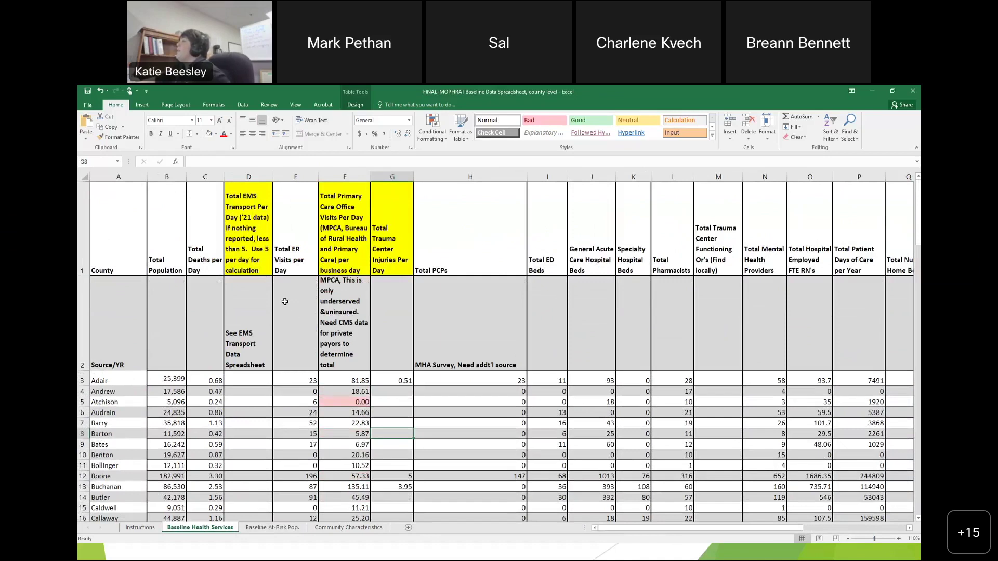
Inspect the Total Deaths per Day header and the county figures beneath it
left_click(876, 541)
scroll(205, 274, "down", 1)
scroll(205, 274, "up", 1)
left_click(204, 274)
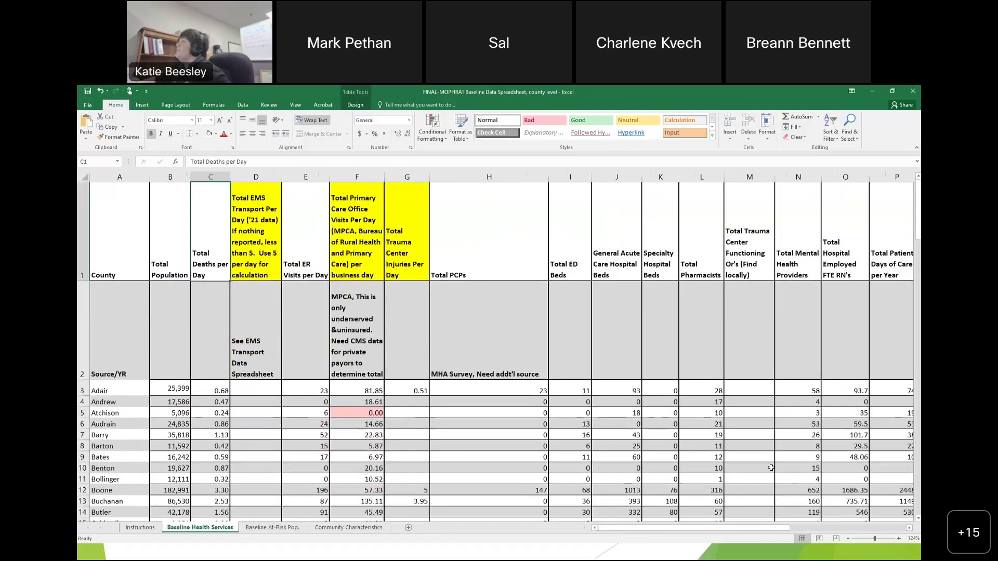
scroll(771, 467, "down", 2)
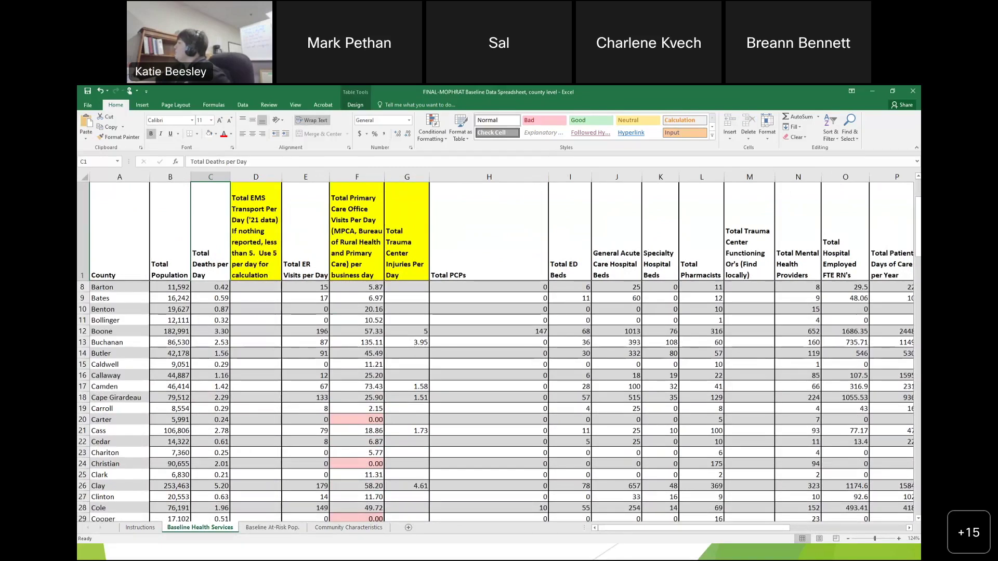
Inspect the Specialty Hospital Beds column and its neighbouring columns, and return to the County column
left_click_drag(656, 530, 734, 530)
left_click(352, 264)
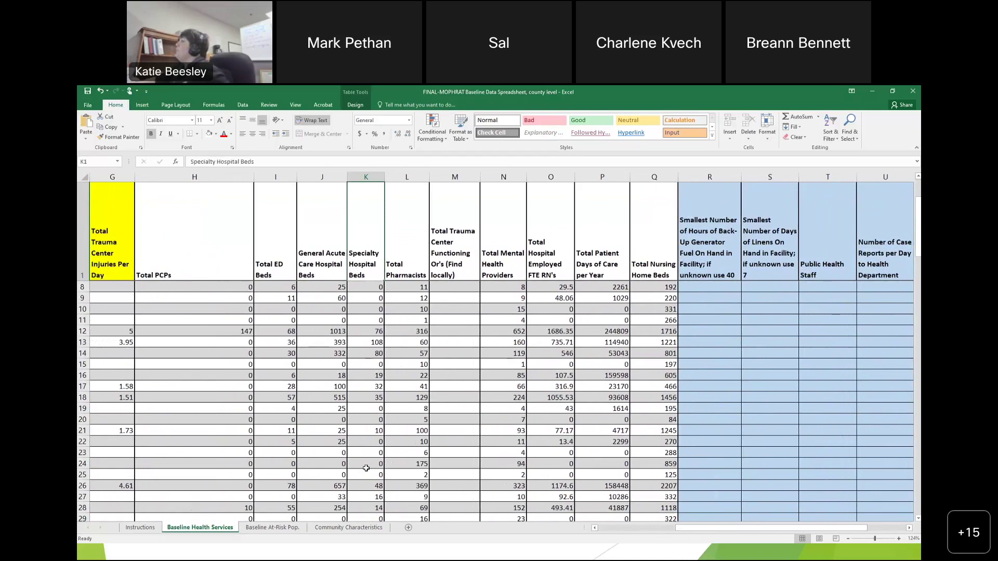
scroll(366, 468, "down", 1)
scroll(366, 469, "up", 2)
left_click_drag(691, 529, 631, 536)
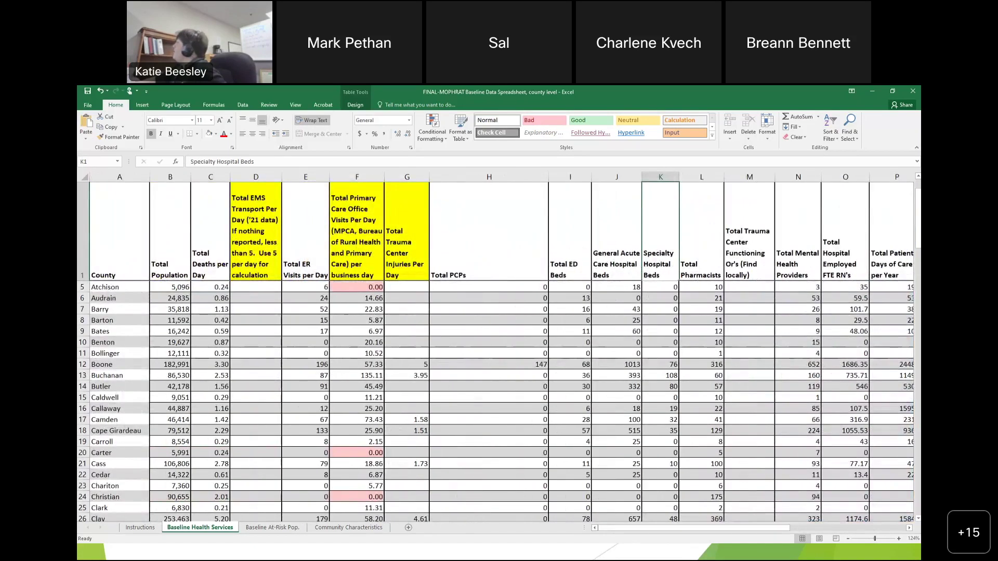